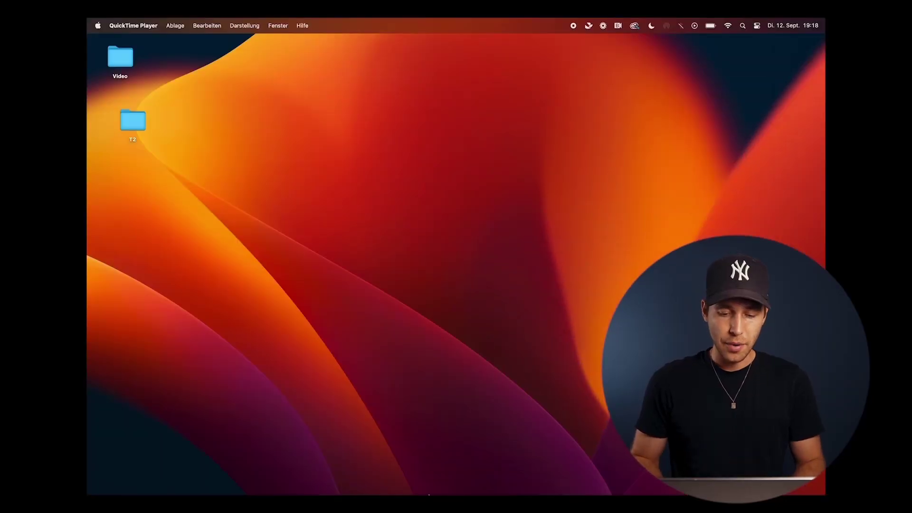
Launch CapCut from Launchpad and create a new empty project, 0912 (2)
mouse_move(420, 477)
click(247, 477)
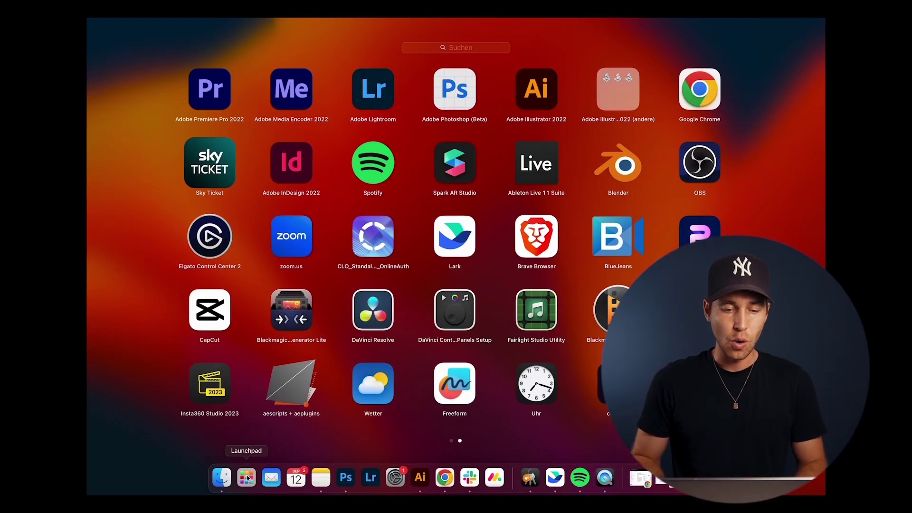
click(203, 311)
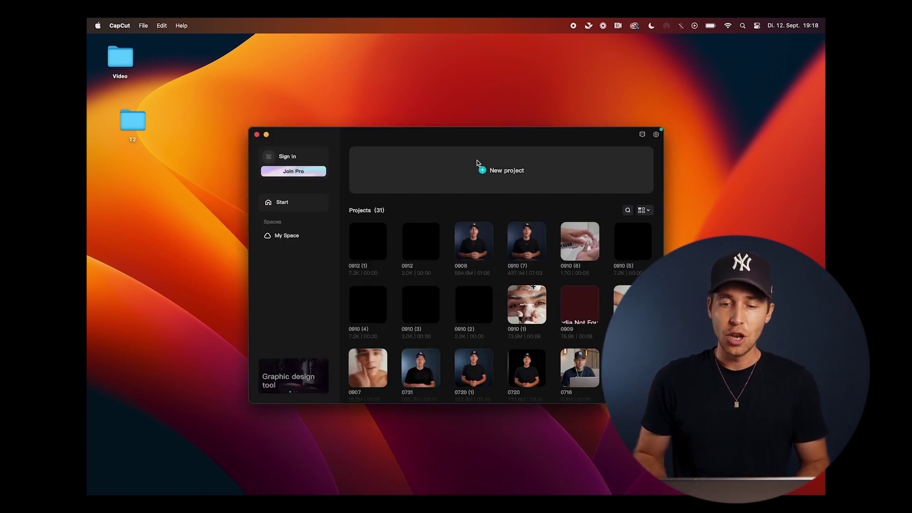
click(494, 170)
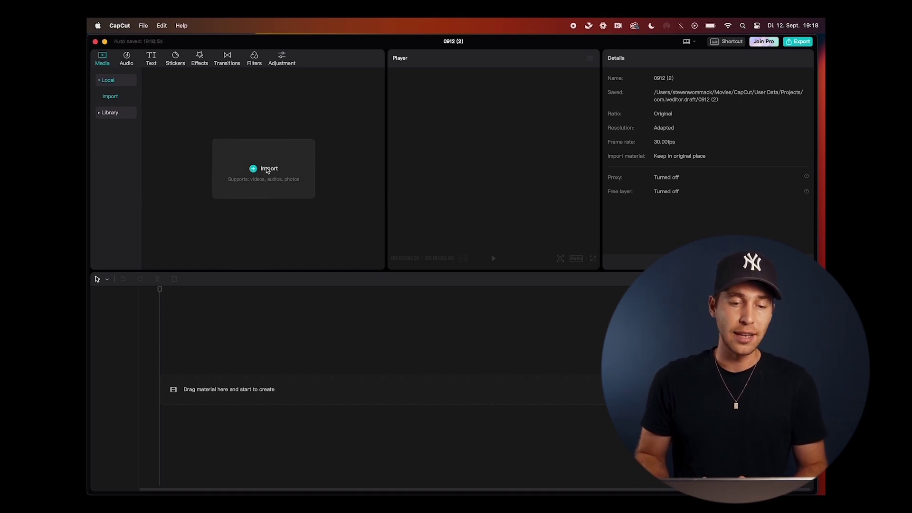
Import C1294.MP4, C1313.MP4 and C1292.MP4 from the T2 folder into Media
click(268, 169)
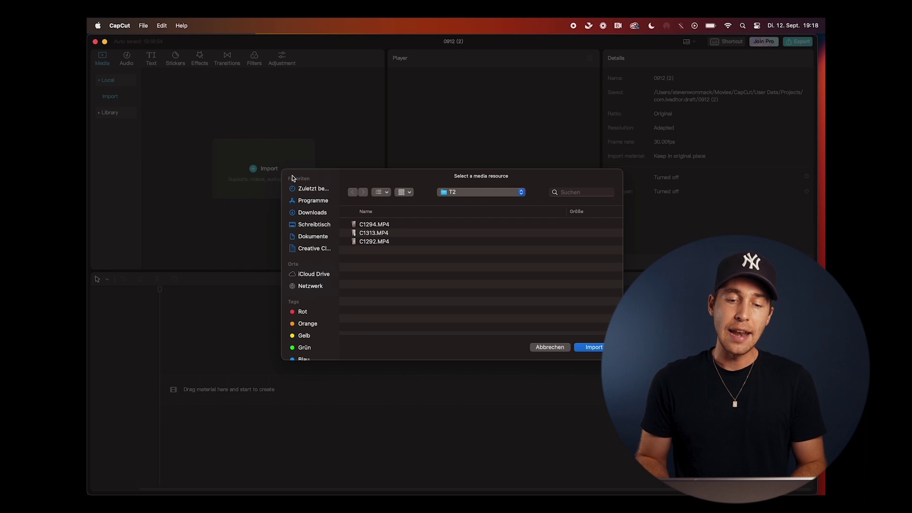
drag(368, 226, 368, 242)
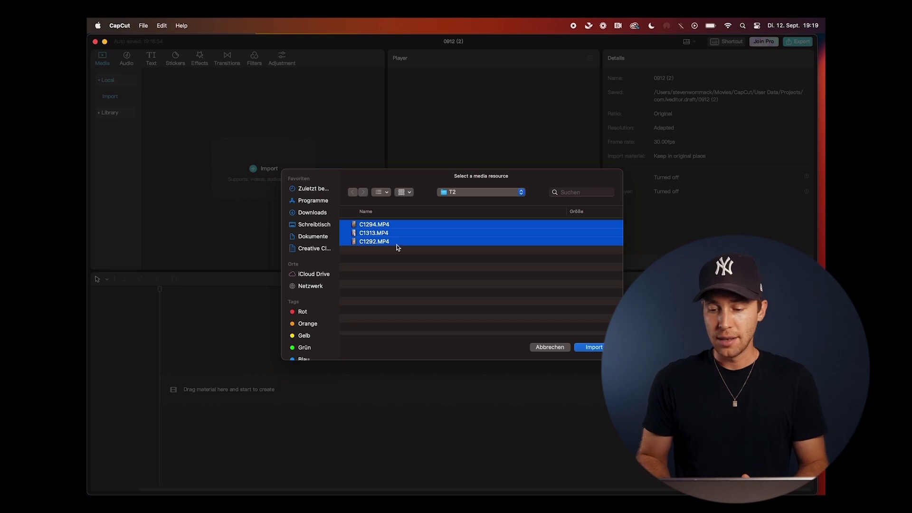
click(597, 344)
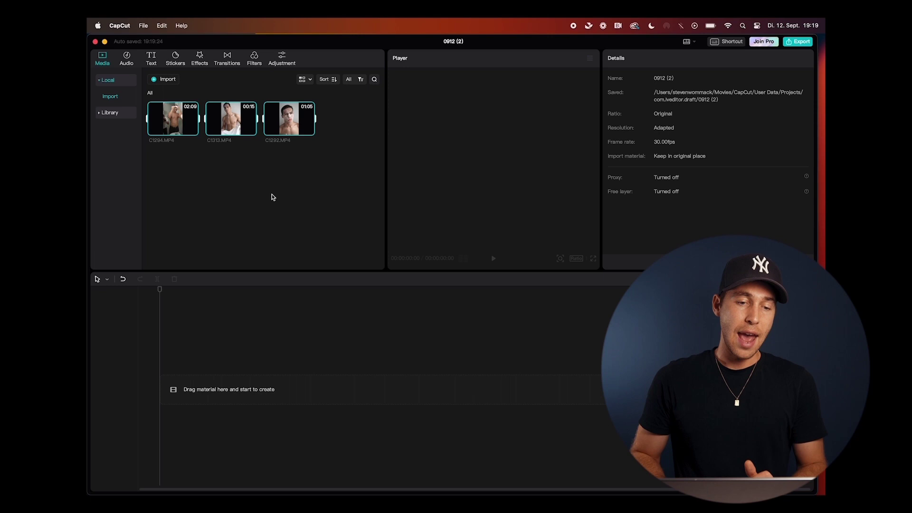
Preview clips C1294, C1313 and C1292, then place C1292.MP4 on the main track
click(233, 207)
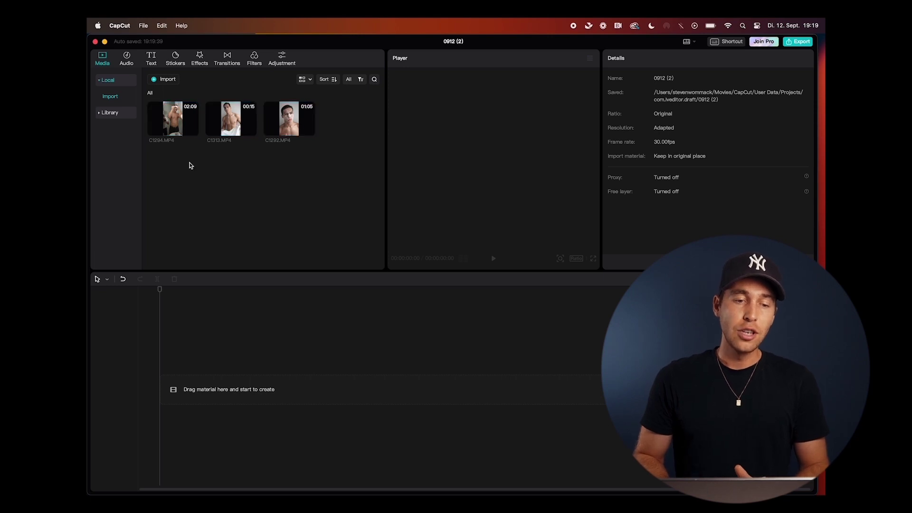
click(177, 131)
key(space)
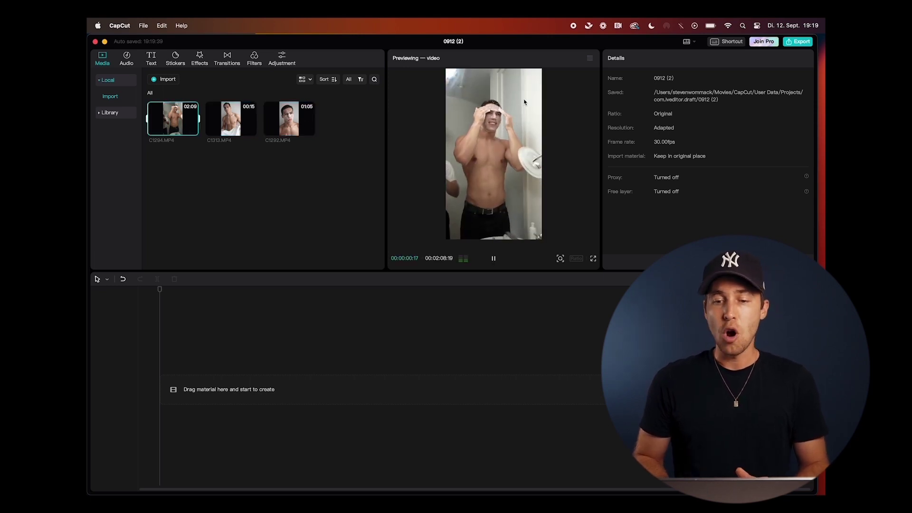
click(240, 124)
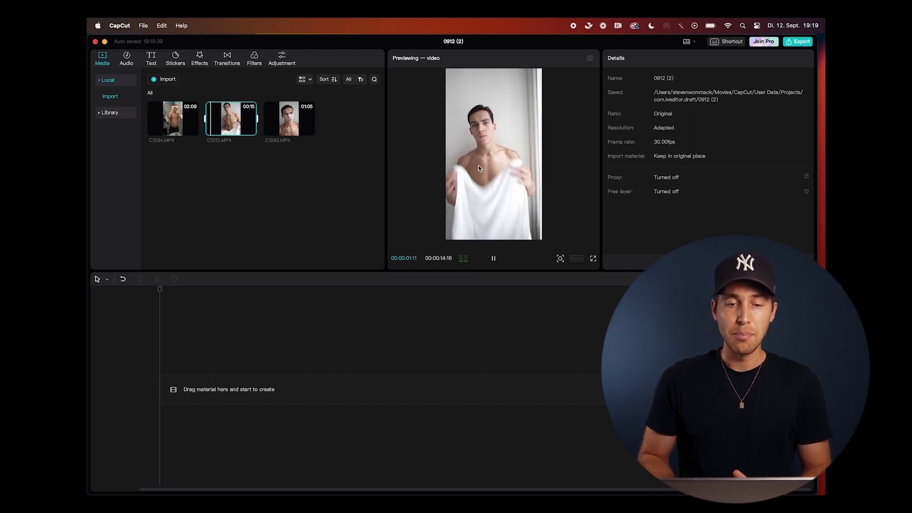
click(287, 121)
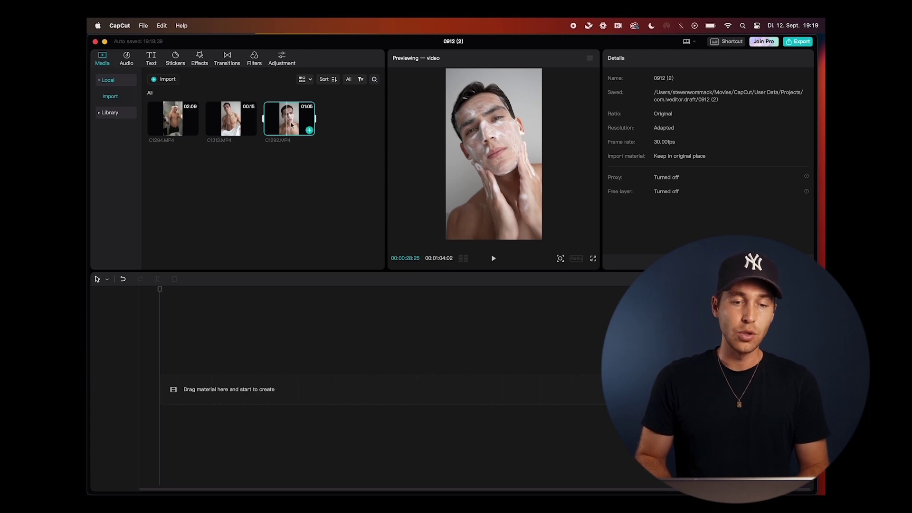
drag(293, 116, 177, 393)
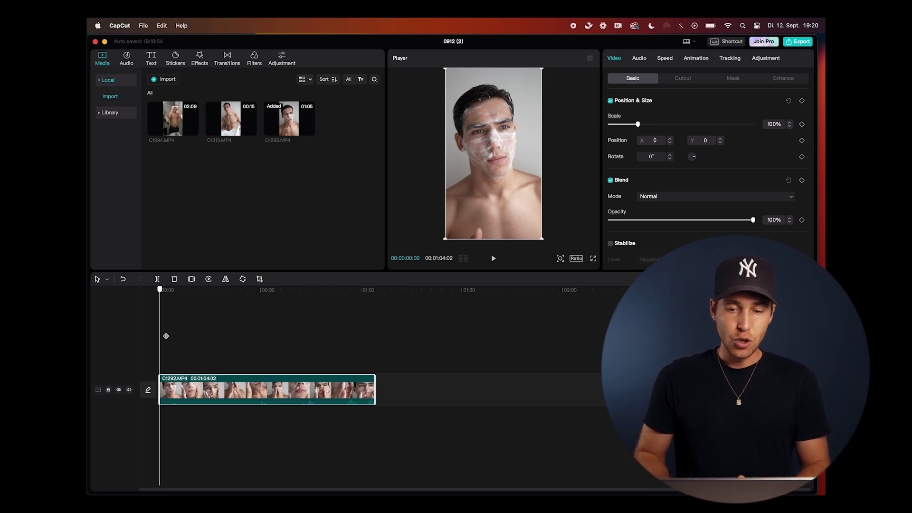
Scrub through C1292 and park the playhead near 00:26 as the cut point
drag(166, 336, 216, 343)
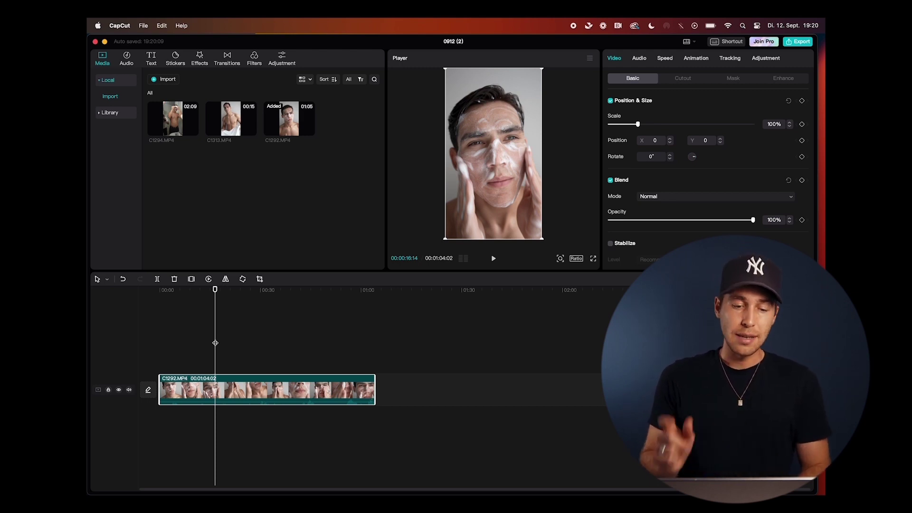
mouse_move(215, 343)
mouse_down()
mouse_move(185, 340)
mouse_move(209, 347)
mouse_up()
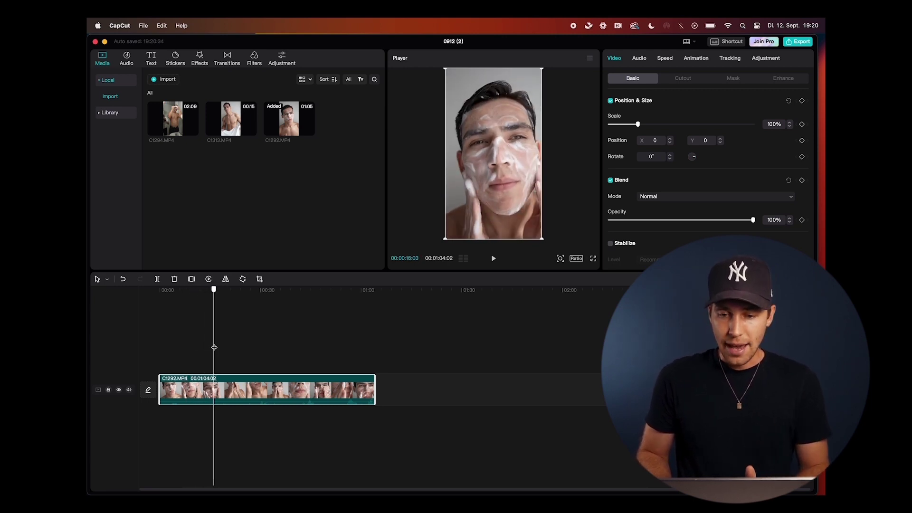
drag(214, 347, 249, 352)
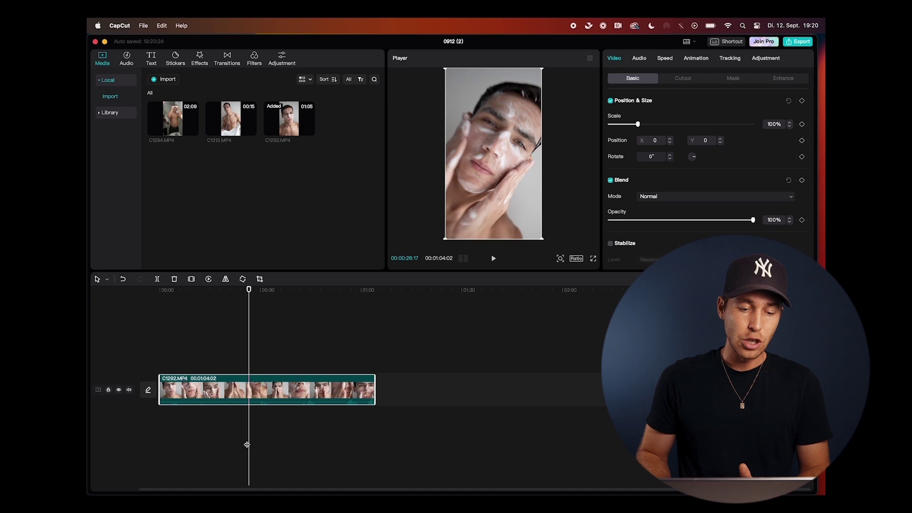
Split C1292 at 26 seconds and delete the opening part, leaving a 00:00:37:15 clip
click(158, 280)
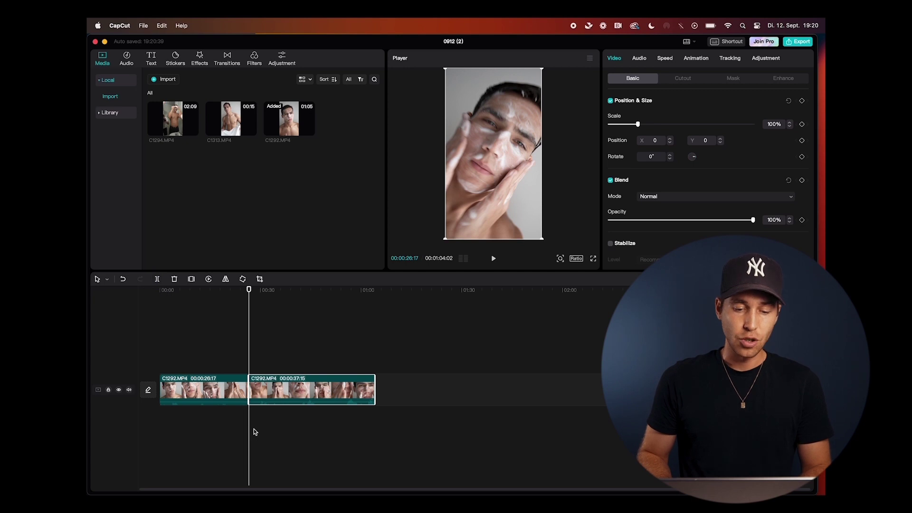
click(232, 392)
click(299, 390)
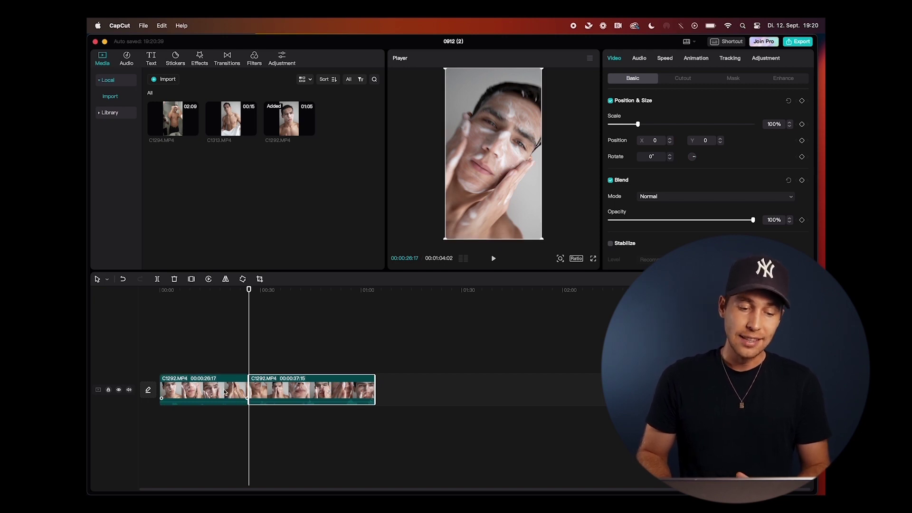
click(225, 392)
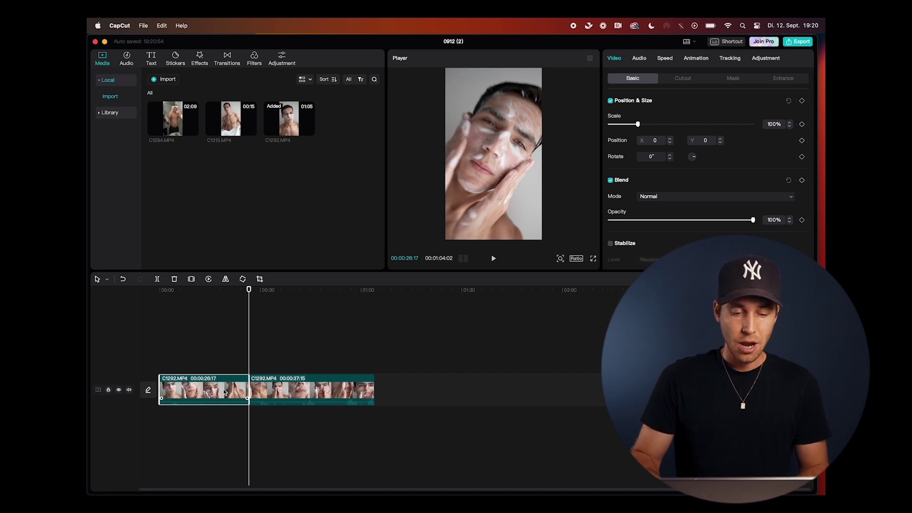
key(Delete)
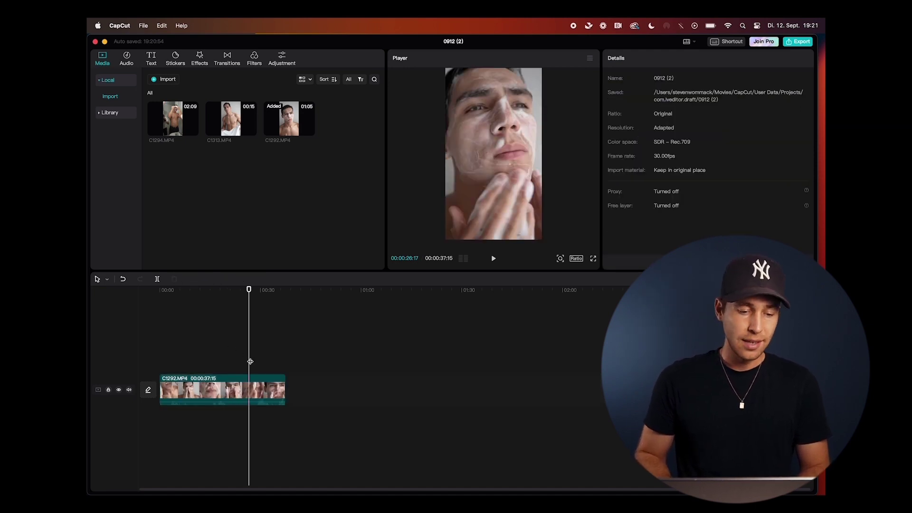
Trim C1292's end so the clip runs 00:00:02:20, then play it back
drag(250, 361, 200, 378)
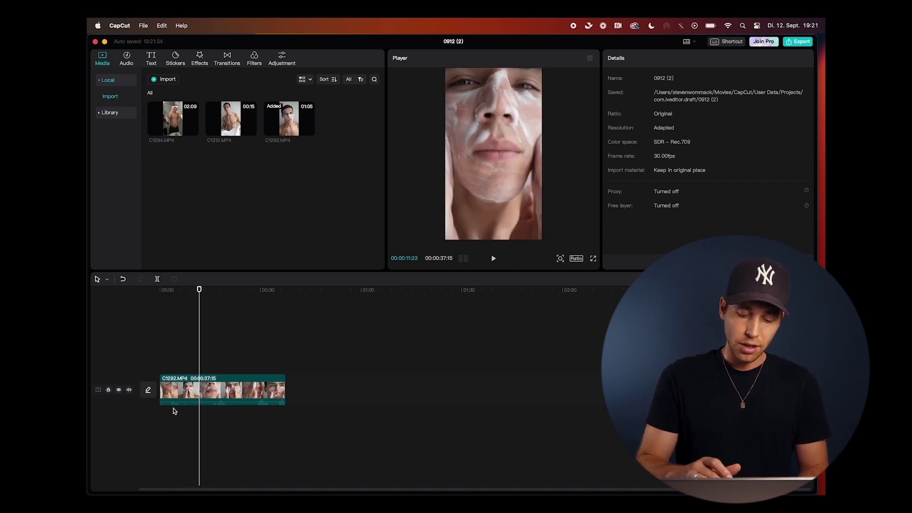
click(284, 387)
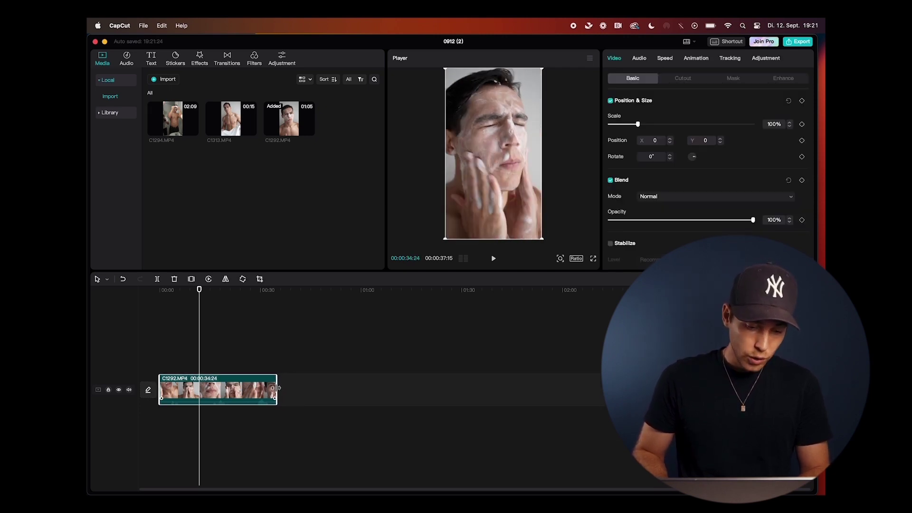
drag(245, 389, 224, 389)
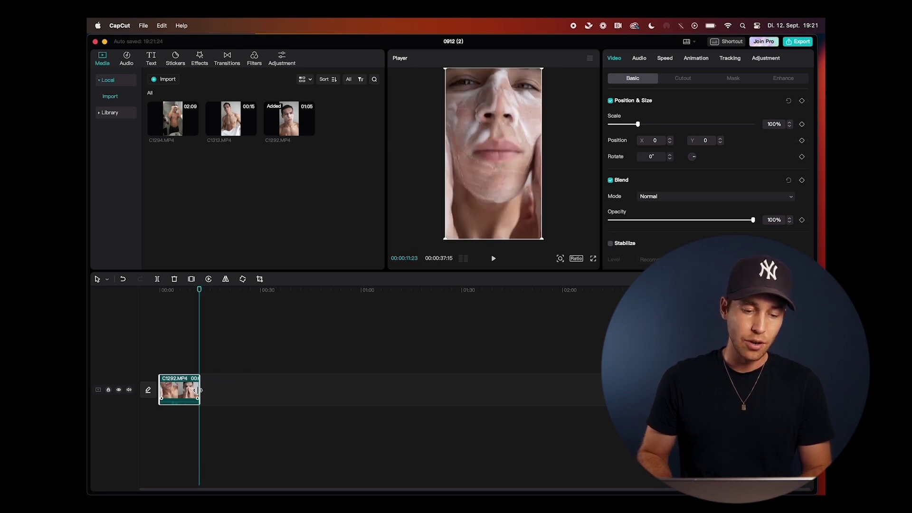
drag(200, 364, 153, 362)
key(space)
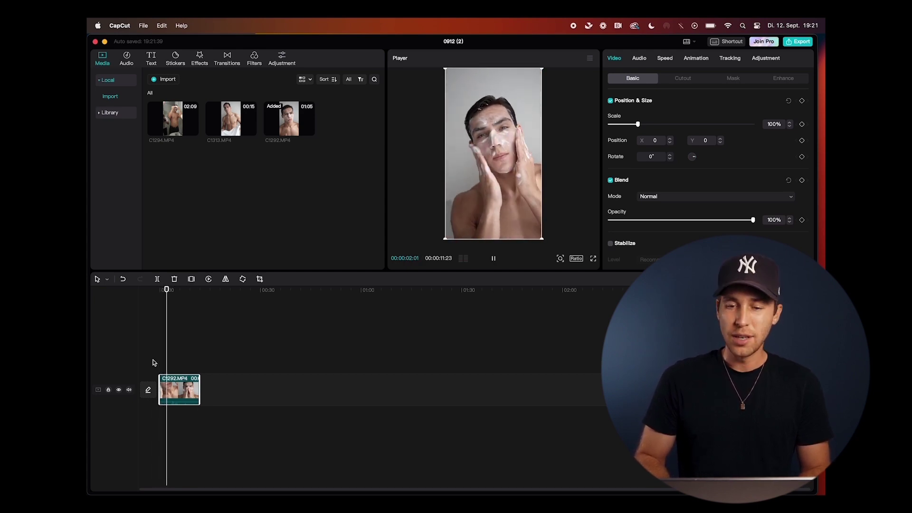
key(space)
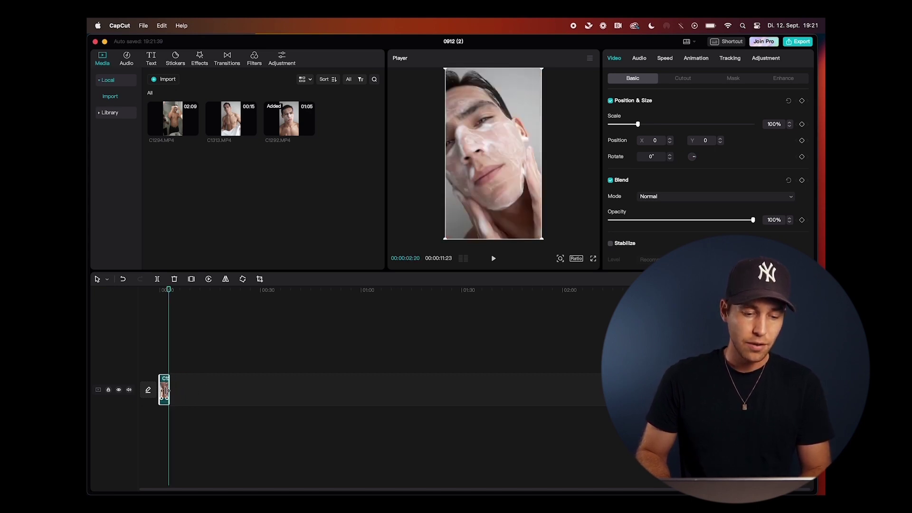
drag(167, 364, 158, 364)
key(space)
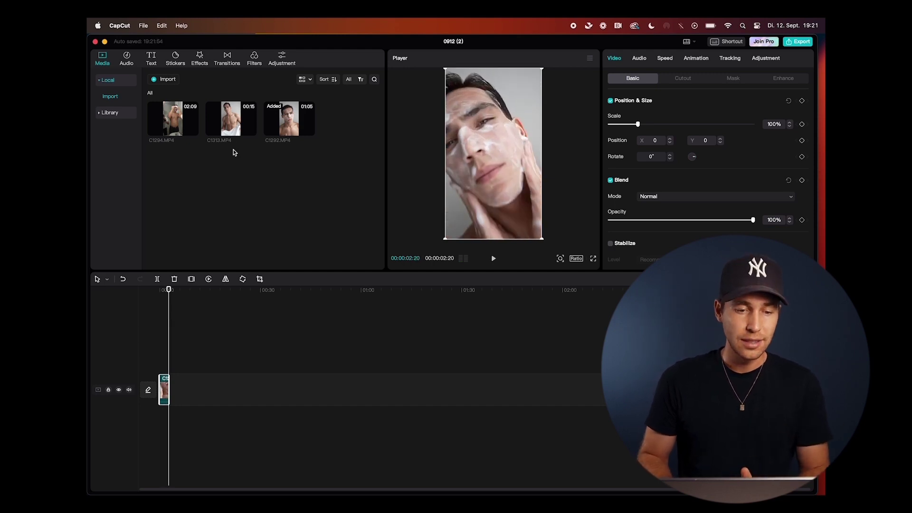
Place C1294 after the opening clip, split it, and delete its unwanted start
click(232, 122)
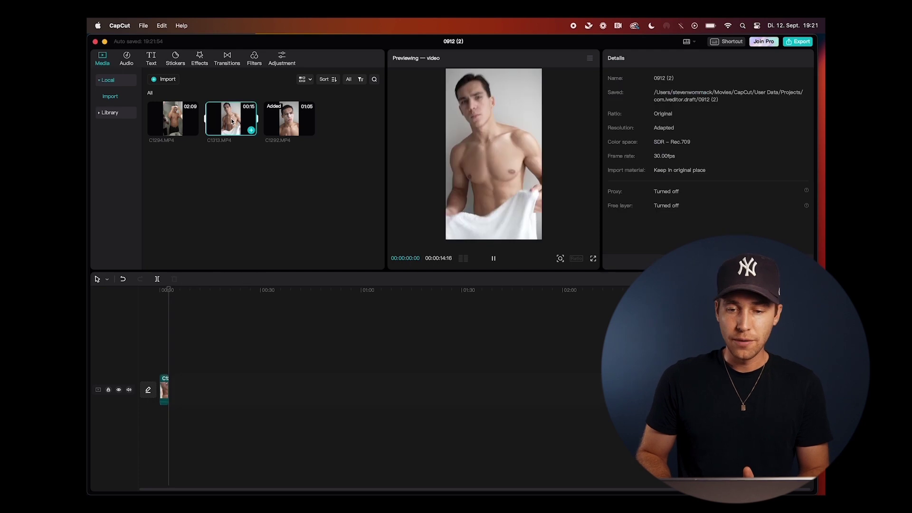
click(168, 120)
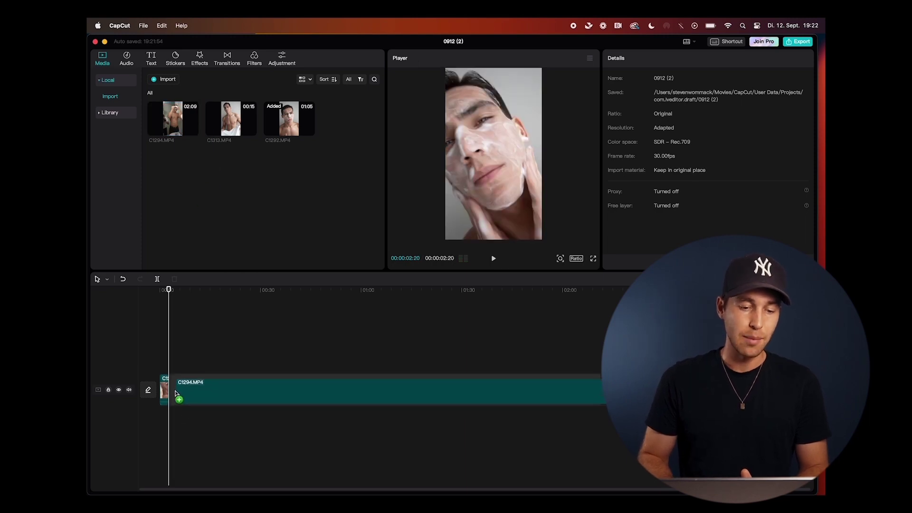
click(179, 394)
drag(169, 350, 295, 367)
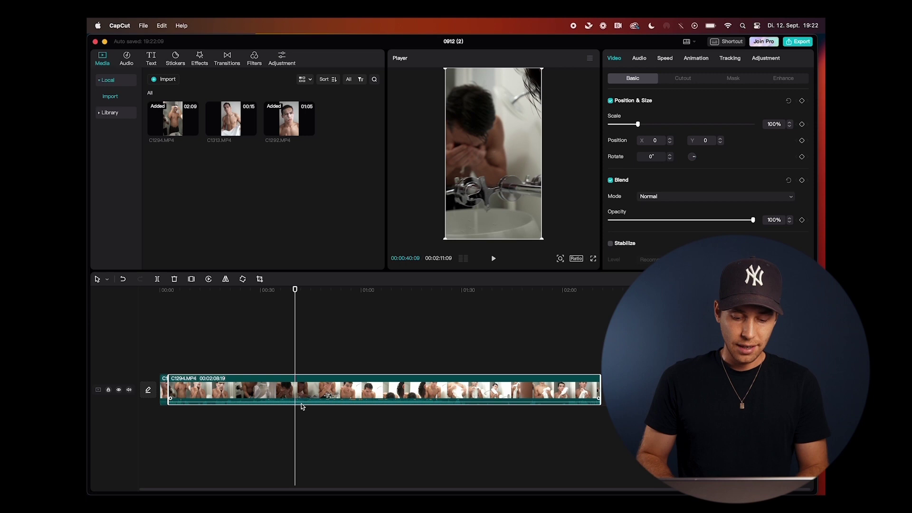
key(super+b)
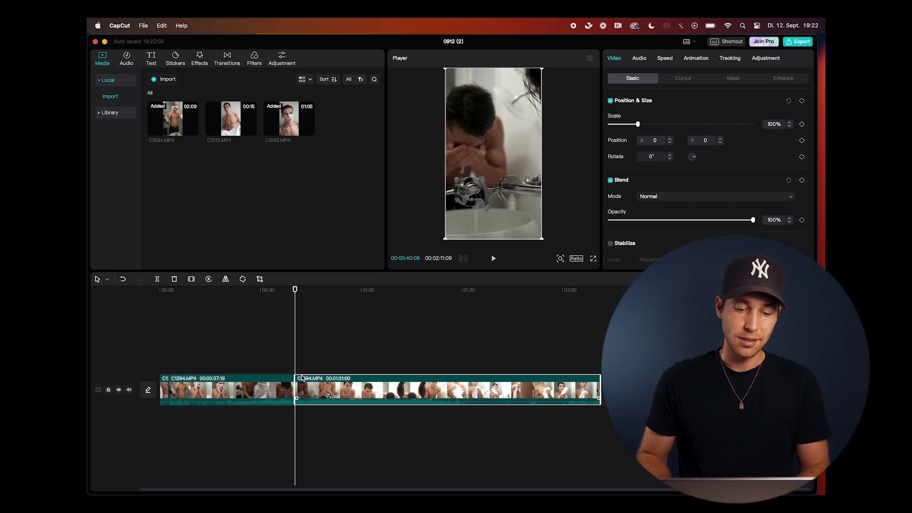
click(273, 390)
key(Delete)
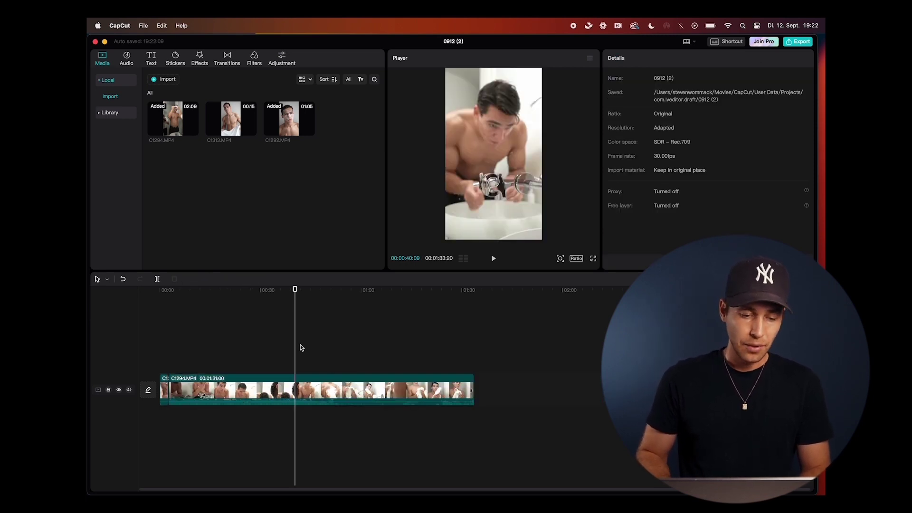
Cut C1294 at about five seconds, remove the tail, and replay the 00:00:05:12 edit
drag(300, 347, 178, 378)
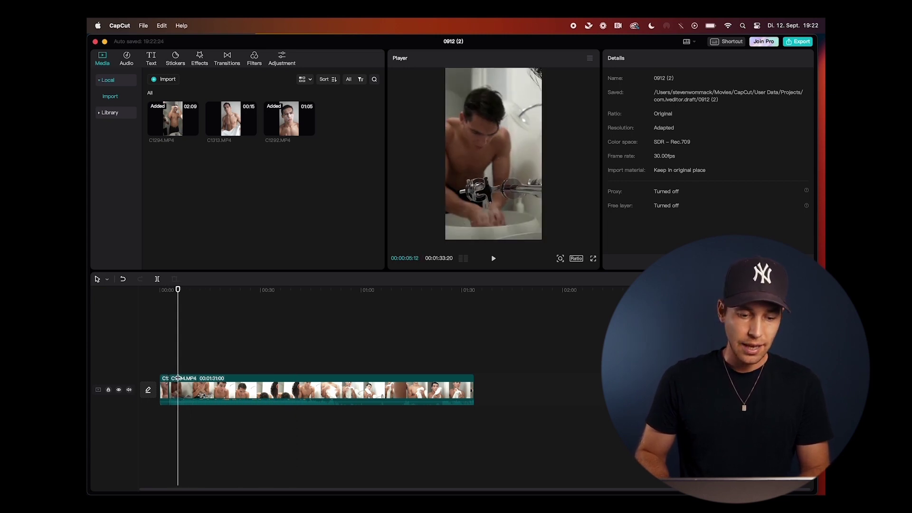
click(196, 396)
key(super+b)
key(BackSpace)
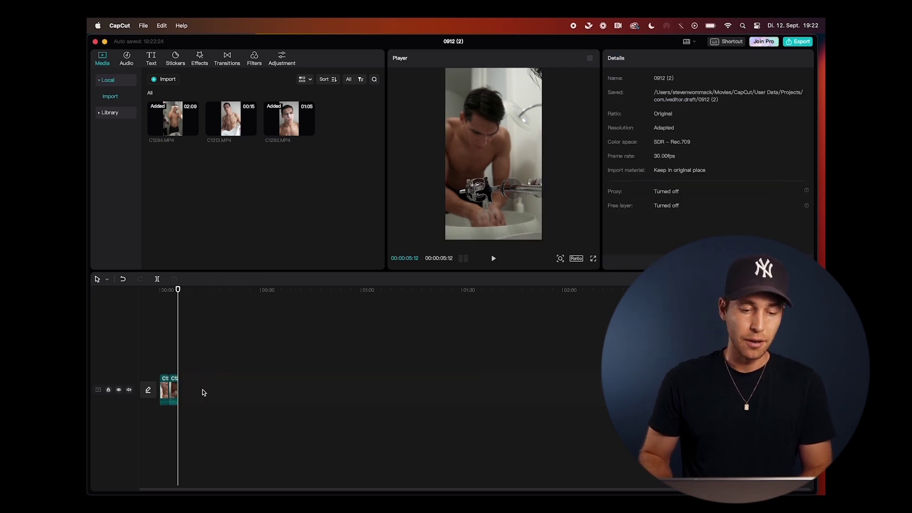
drag(178, 356, 159, 357)
key(space)
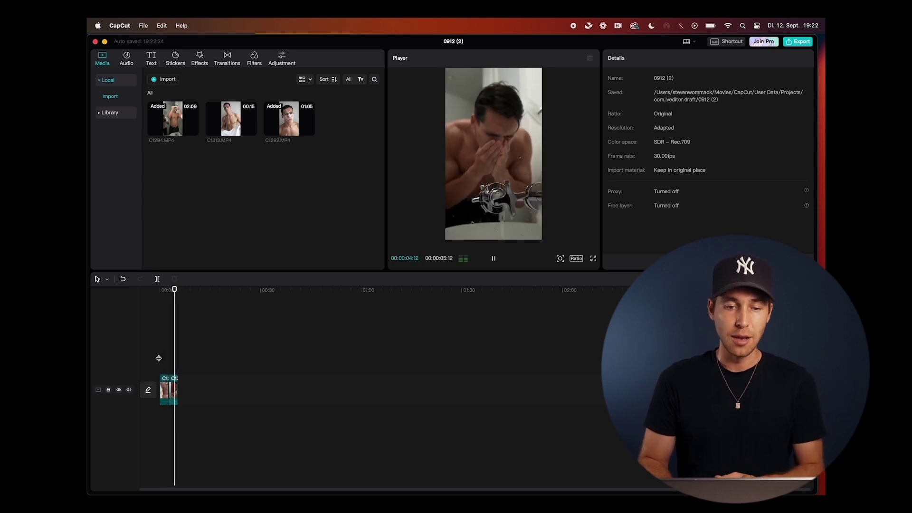
Add C1313 after the washing clip and trim both ends to about 14 seconds
key(space)
mouse_move(222, 109)
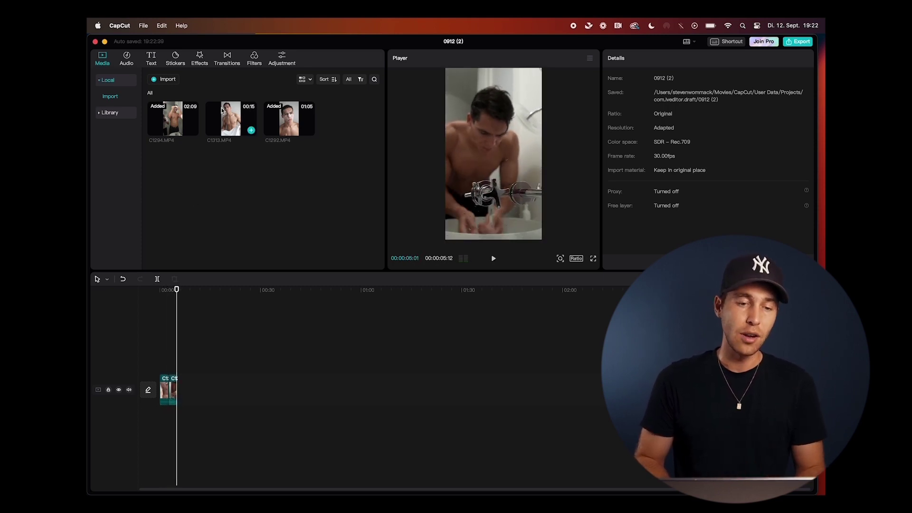
drag(225, 114, 190, 398)
drag(177, 353, 194, 359)
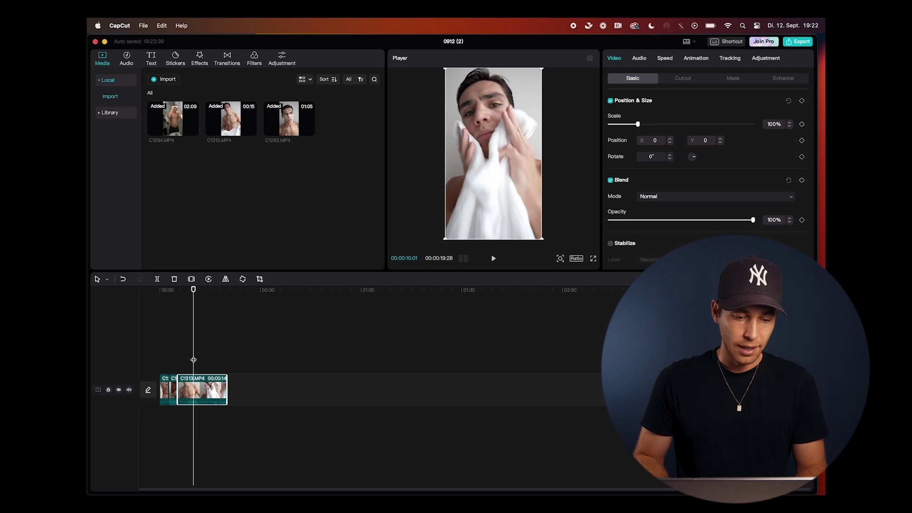
drag(179, 392, 184, 356)
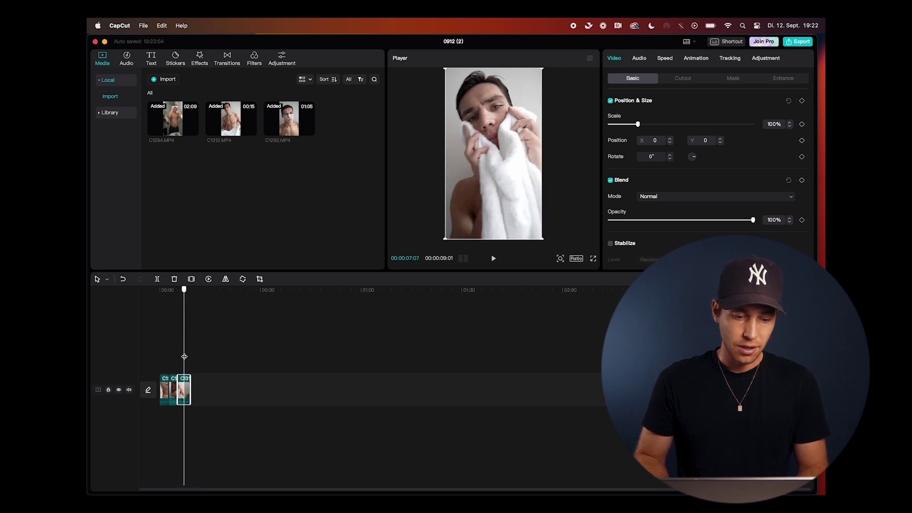
drag(193, 389, 184, 389)
Append another C1313 copy and delete everything after the towel throw
drag(226, 124, 203, 388)
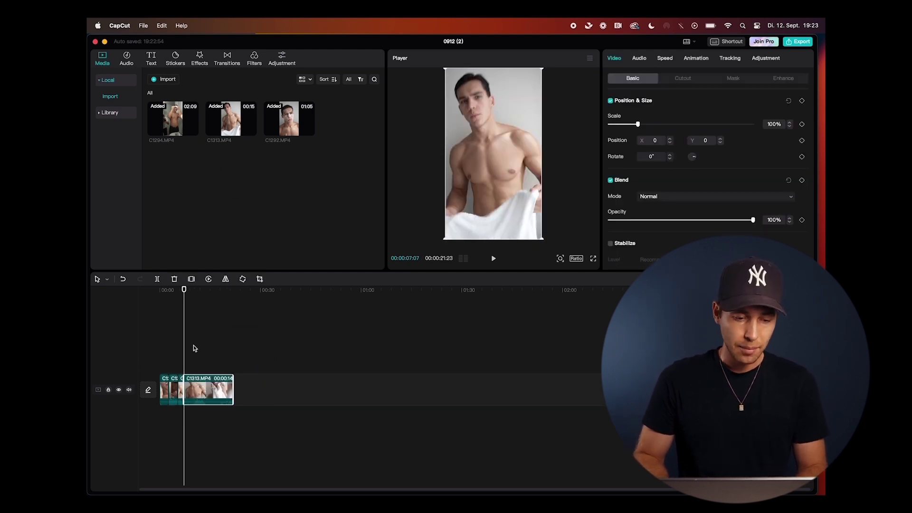
drag(186, 349, 225, 352)
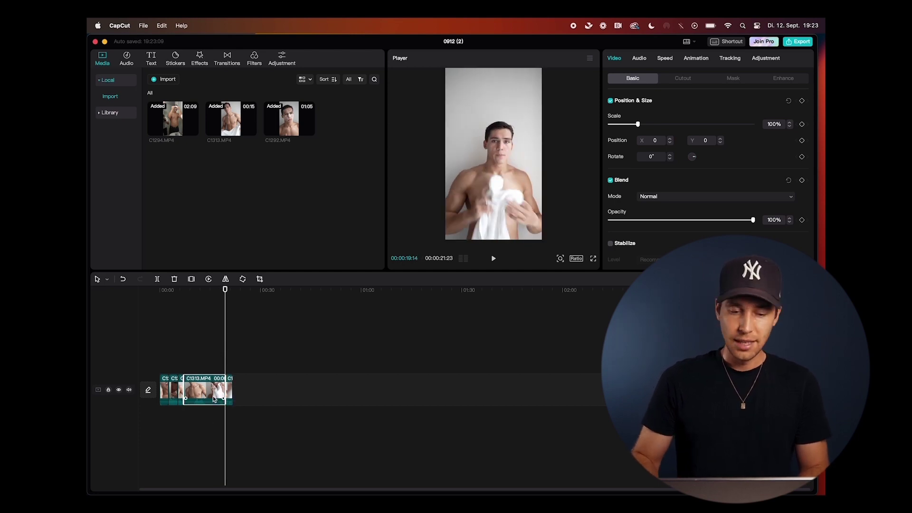
key(Delete)
mouse_move(192, 365)
mouse_down()
mouse_move(160, 368)
mouse_move(187, 369)
mouse_up()
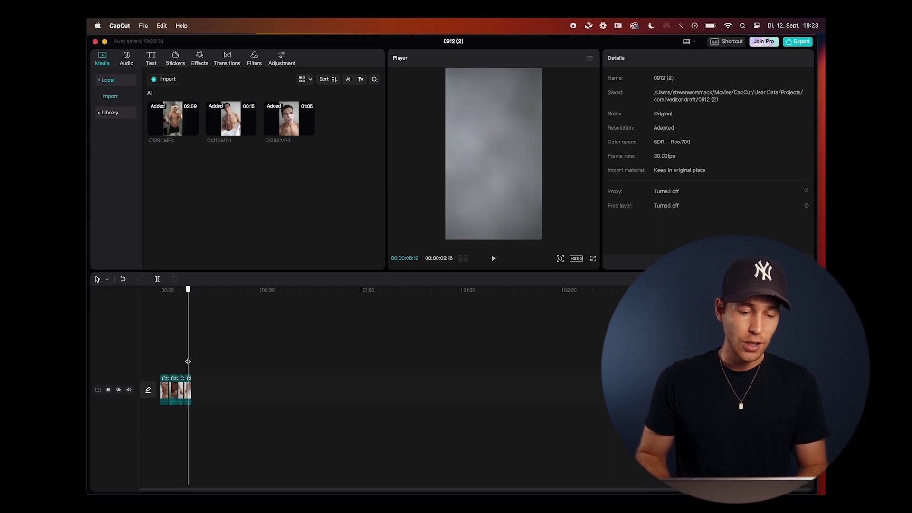
Drop a 0.5s Pull In transition from Trending onto the cut between clips one and two
drag(188, 369, 178, 369)
scroll(185, 394, up, 5)
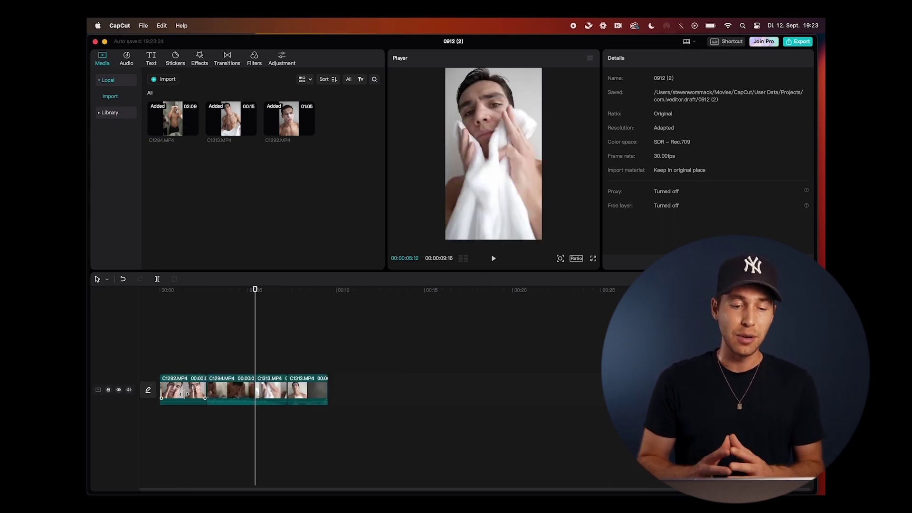
drag(256, 349, 211, 358)
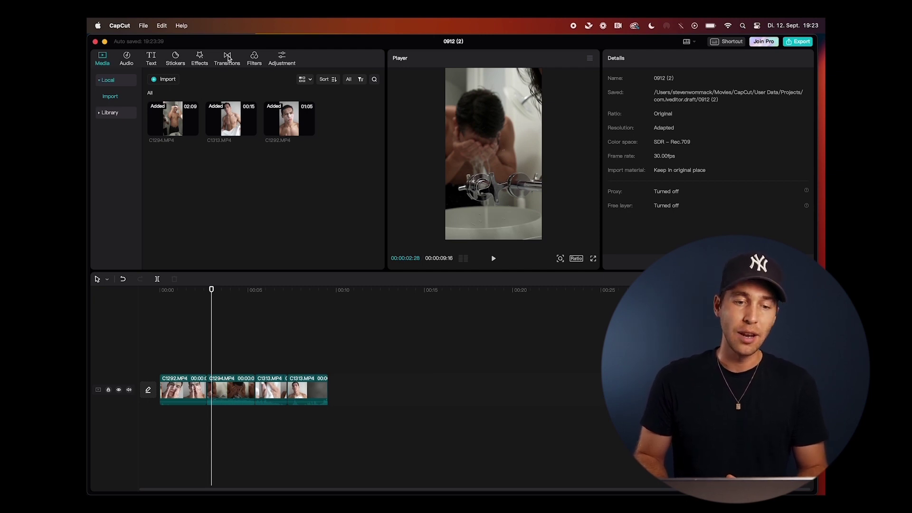
click(228, 58)
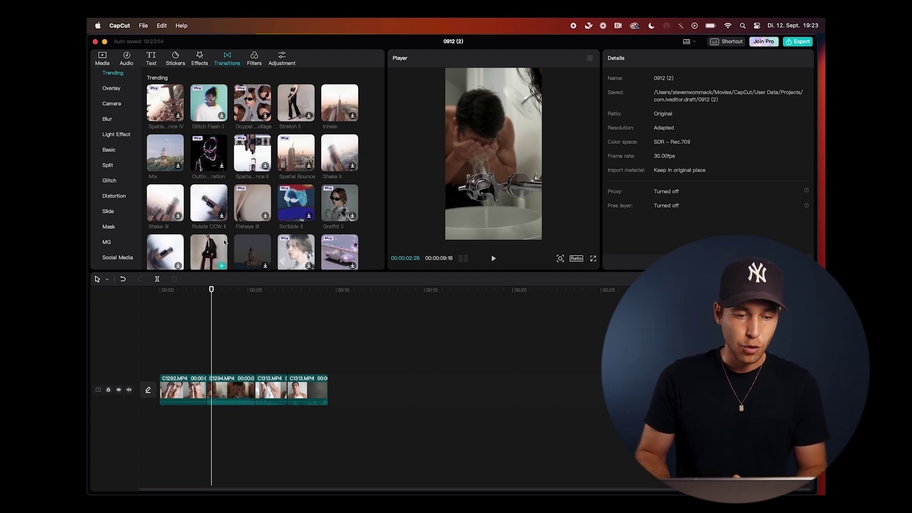
scroll(223, 241, down, 2)
scroll(223, 240, down, 5)
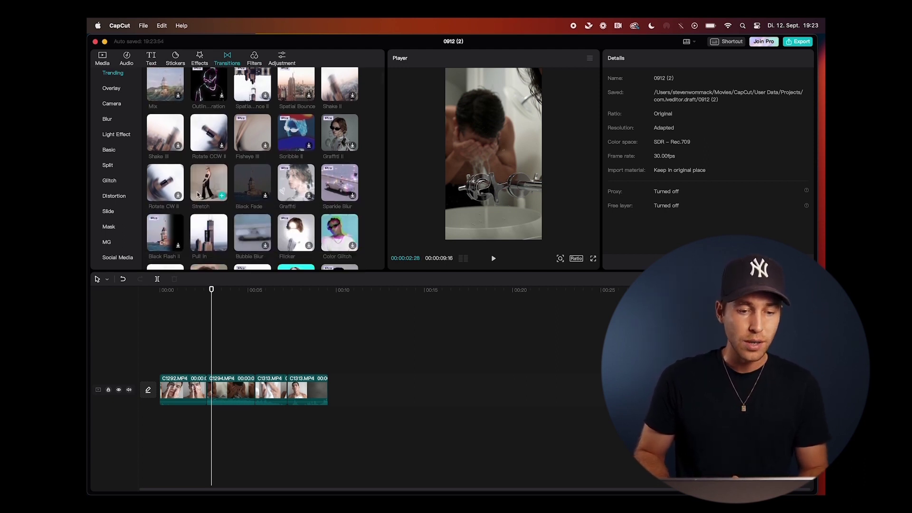
scroll(197, 194, down, 1)
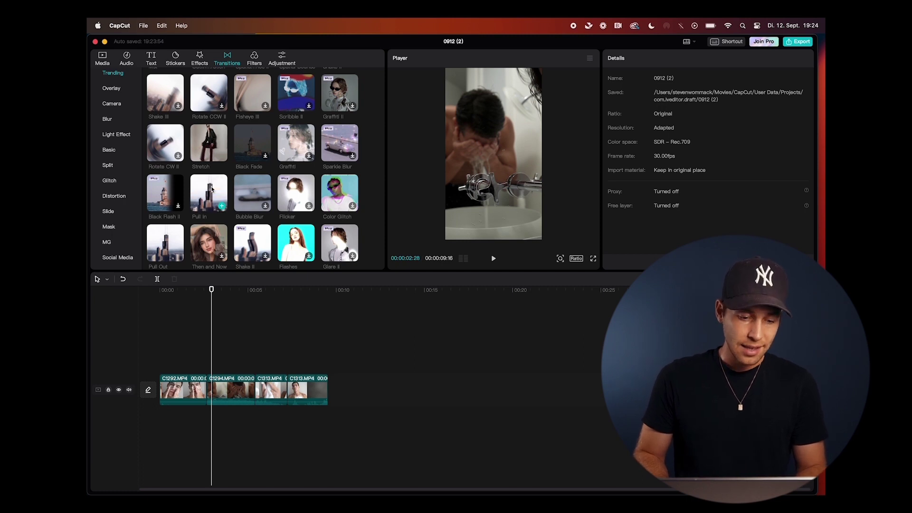
drag(212, 190, 206, 389)
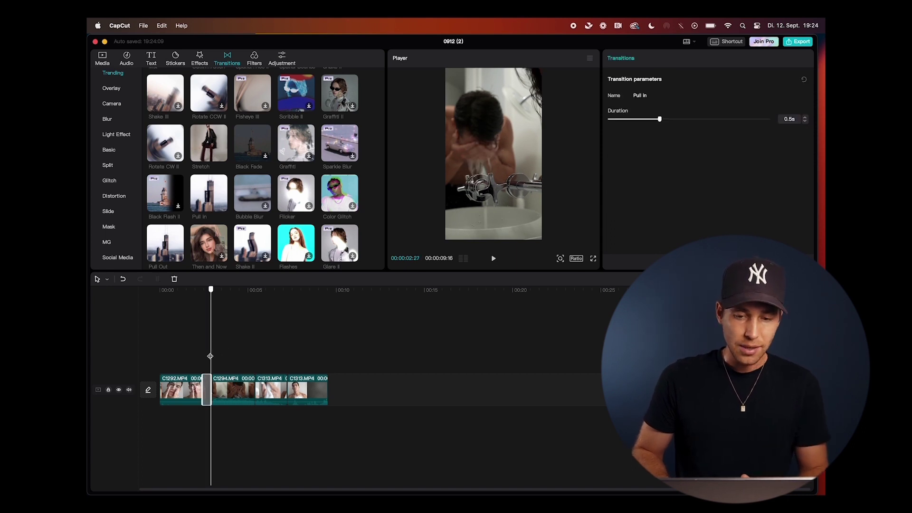
Add Pull In transitions between C1294 and C1313 and between the two C1313 clips, then preview
mouse_move(209, 356)
mouse_down()
mouse_move(193, 358)
mouse_move(209, 358)
mouse_up()
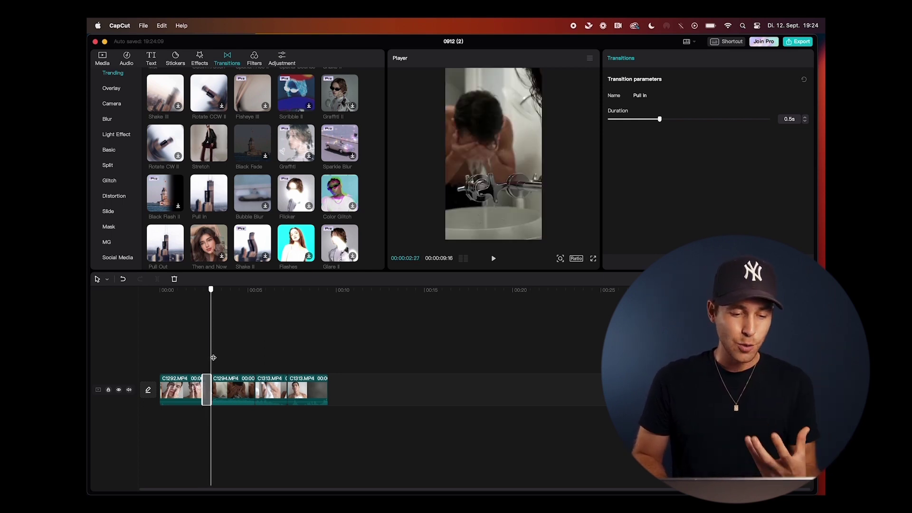
drag(213, 357, 229, 360)
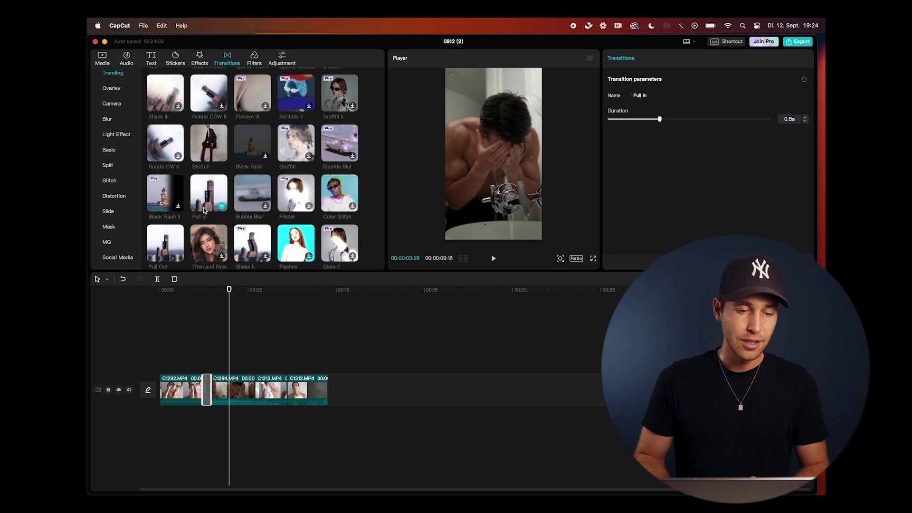
mouse_move(203, 200)
mouse_down()
mouse_move(241, 277)
mouse_move(255, 393)
mouse_up()
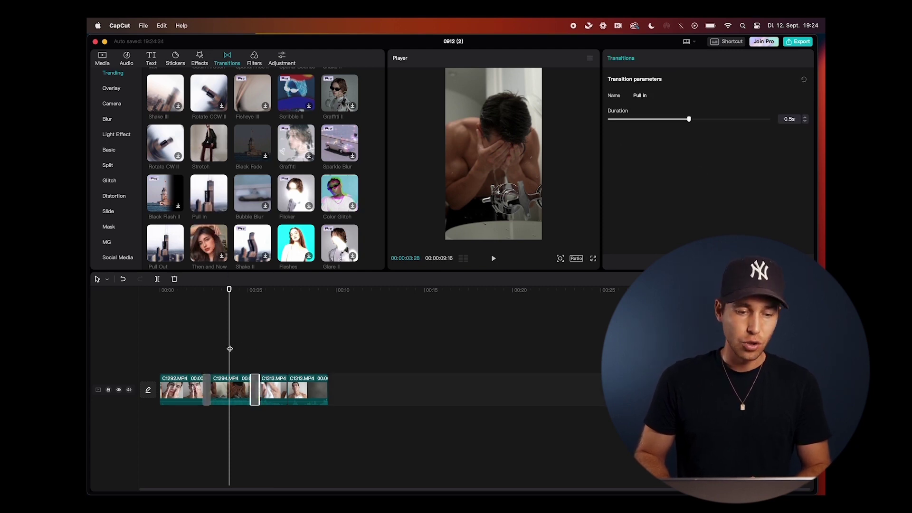
drag(230, 349, 236, 349)
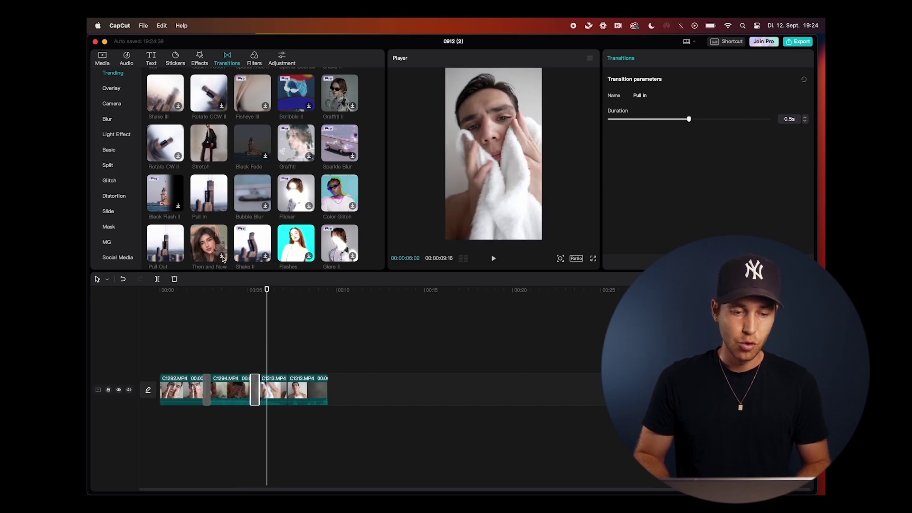
drag(209, 195, 287, 391)
drag(266, 350, 165, 365)
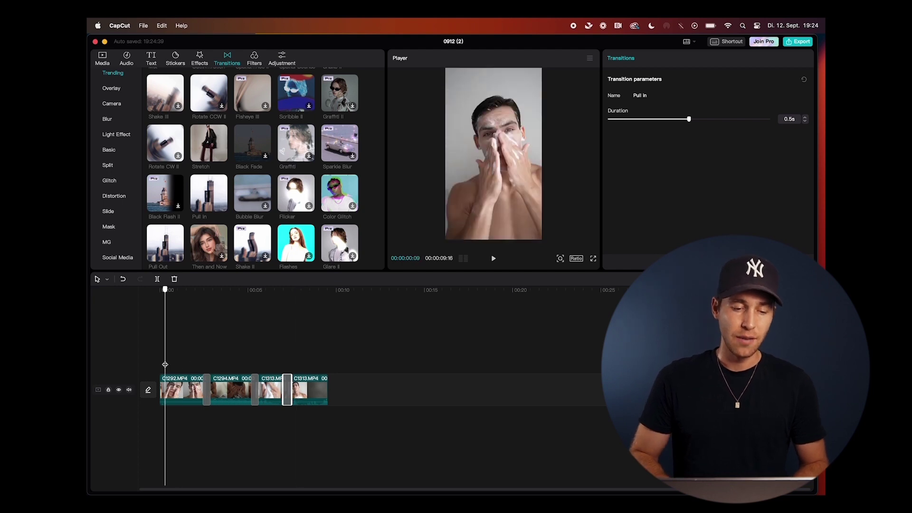
Play the 00:00:09:16 four-clip edit with its three 0.5s Pull In transitions
key(space)
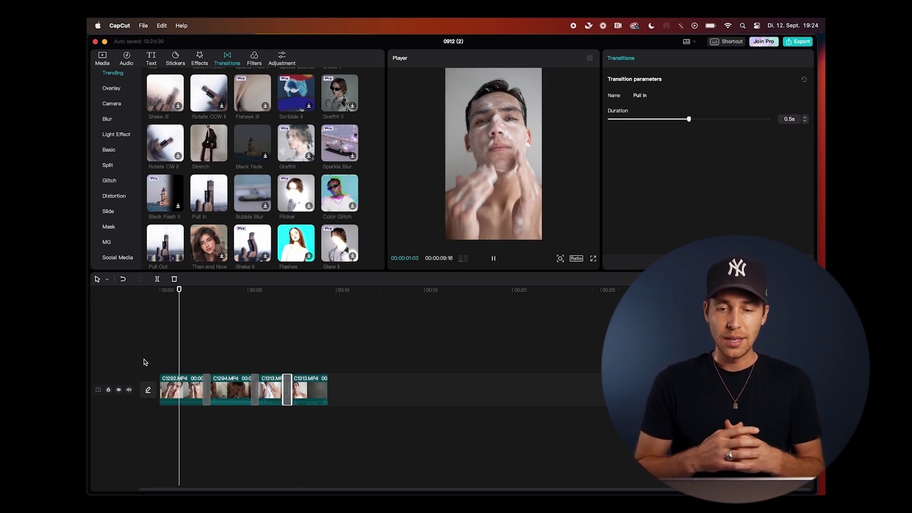